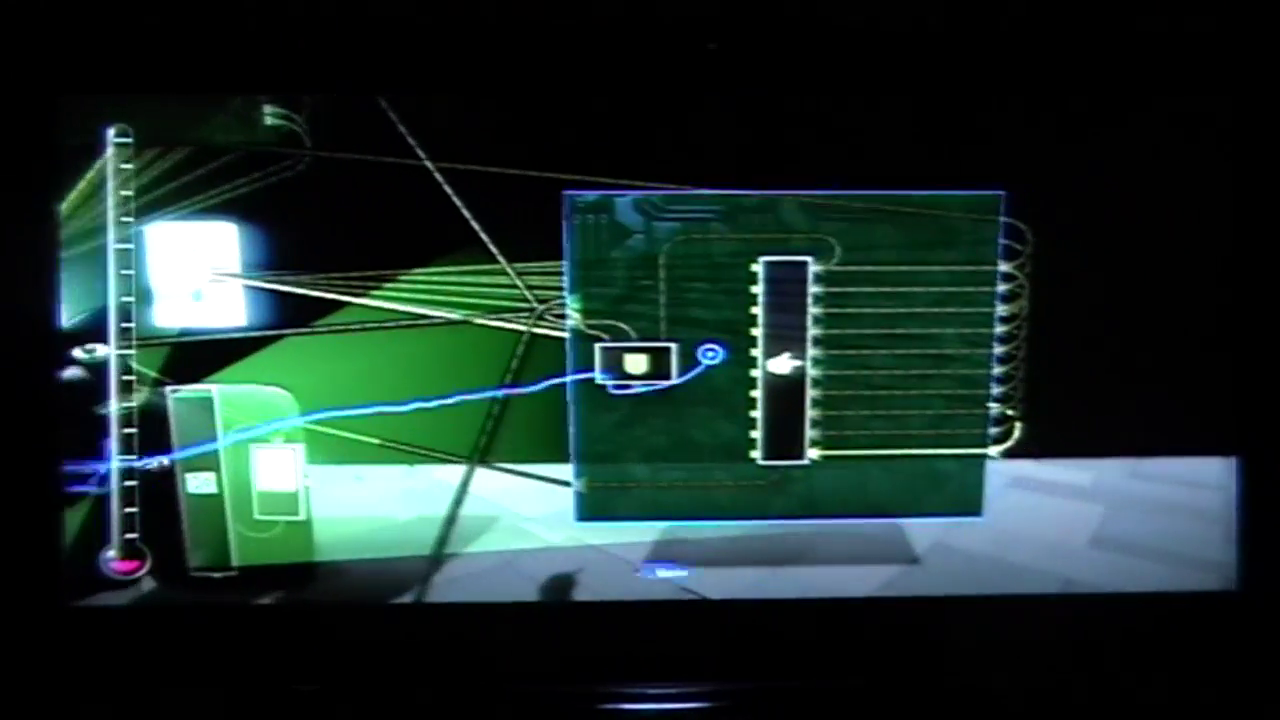
Attach the switch block's wire to the selector microchip's input port
{"action": "left_click", "coordinate": [709, 353]}
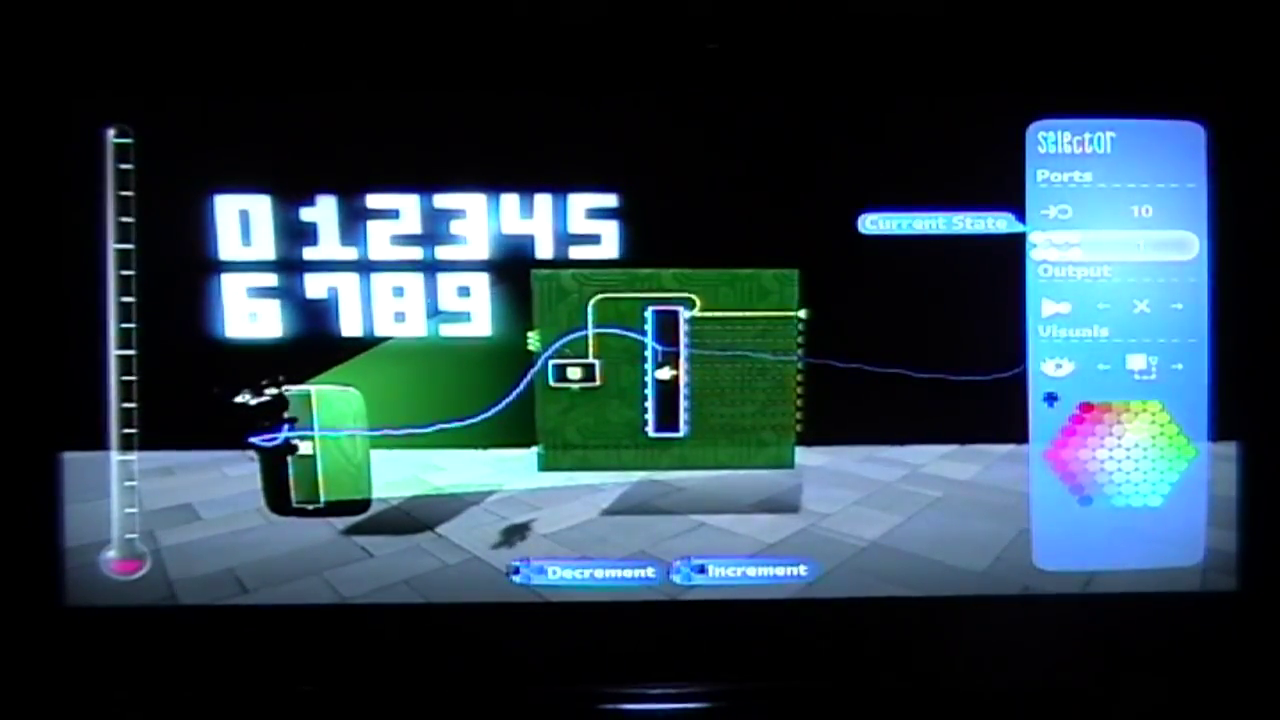
Close the ten-port selector settings and route the wire onto the chip's top output
{"action": "left_click", "coordinate": [1115, 245]}
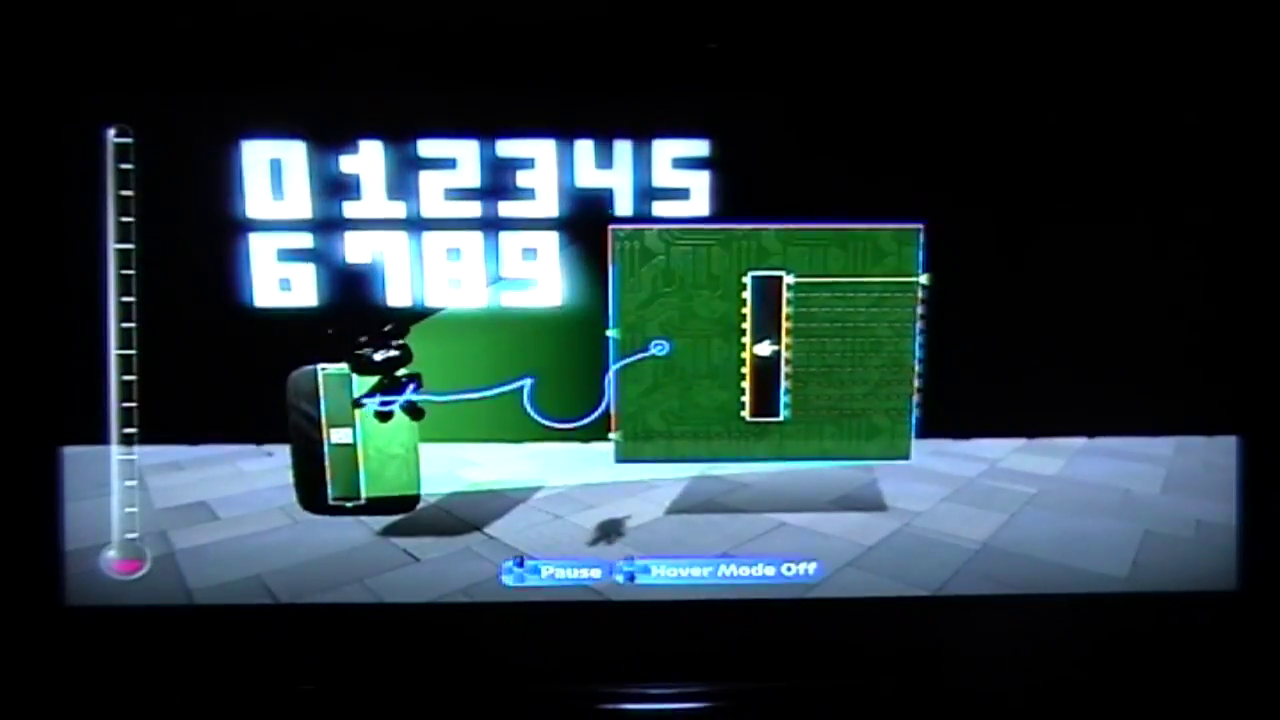
{"action": "left_click_drag", "start_coordinate": [660, 347], "coordinate": [722, 302]}
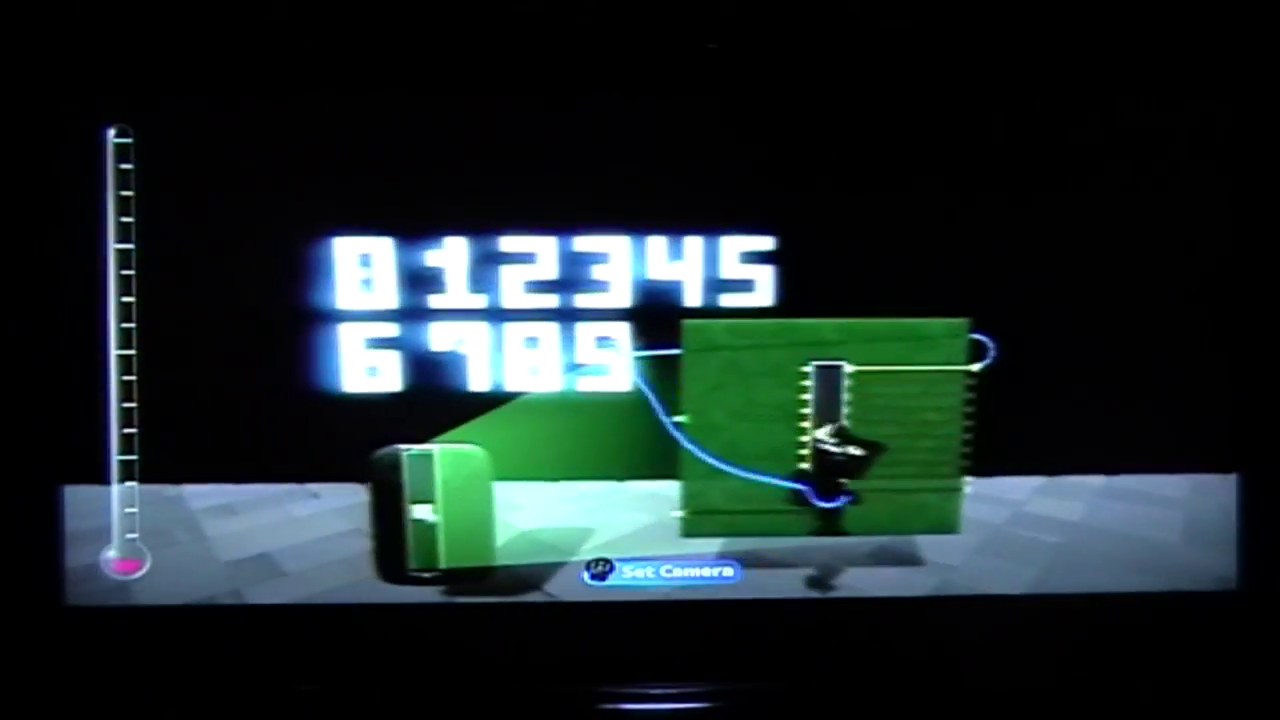
Fix the wire onto the microchip's top output pin
{"action": "left_click", "coordinate": [750, 430]}
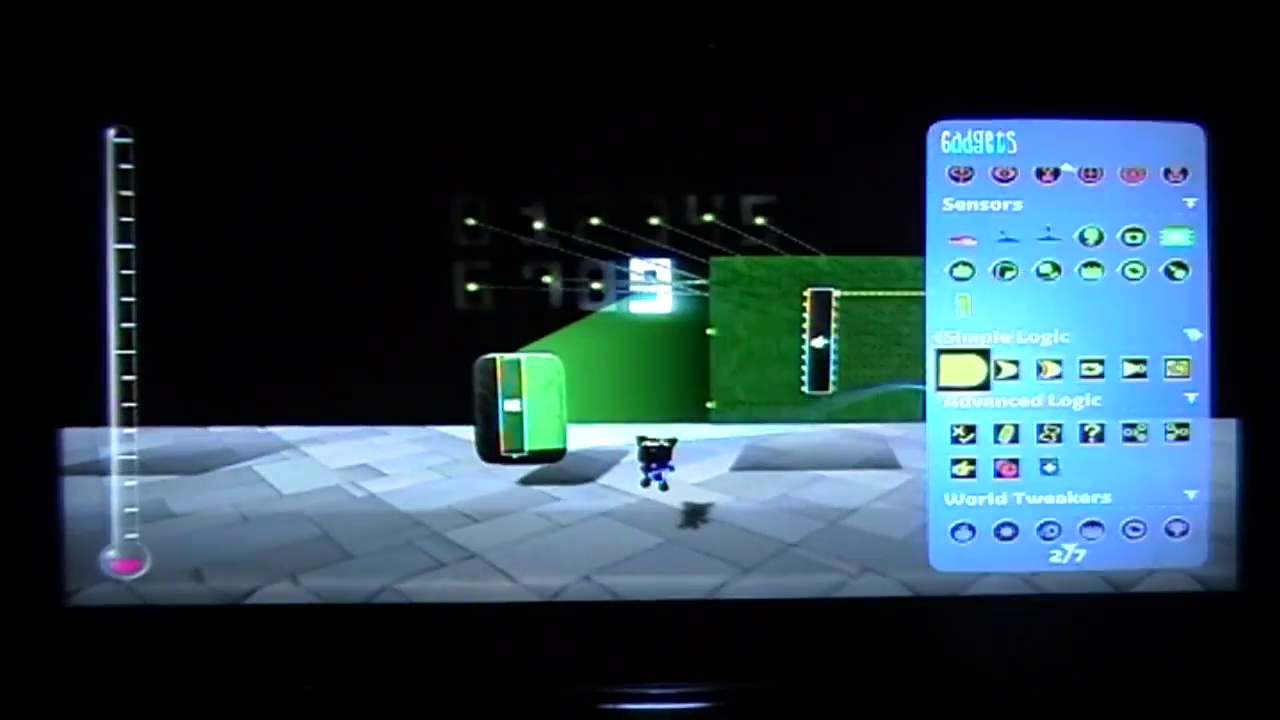
Browse the Gadgets logic pages and grab the 9 digit display piece
{"action": "key", "text": "Down"}
{"action": "key", "text": "Down"}
{"action": "key", "text": "Right"}
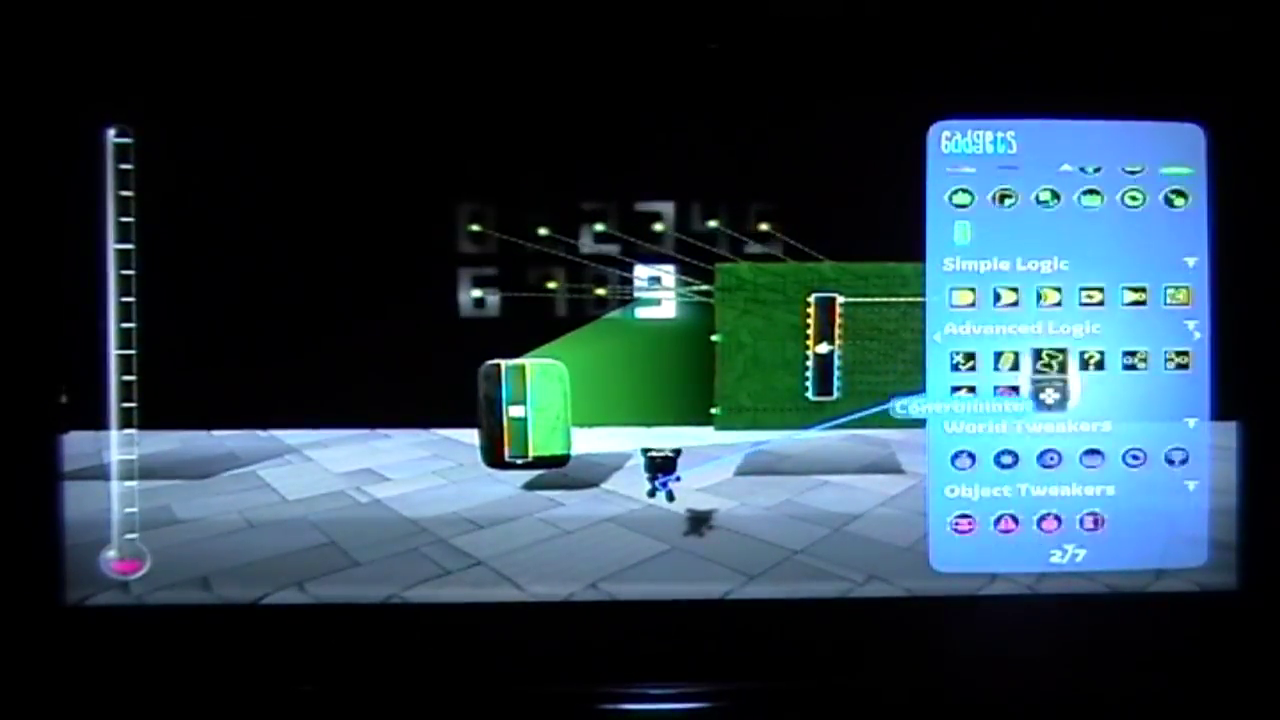
{"action": "key", "text": "Down"}
{"action": "key", "text": "Up"}
{"action": "key", "text": "Up"}
{"action": "key", "text": "Up"}
{"action": "key", "text": "Up"}
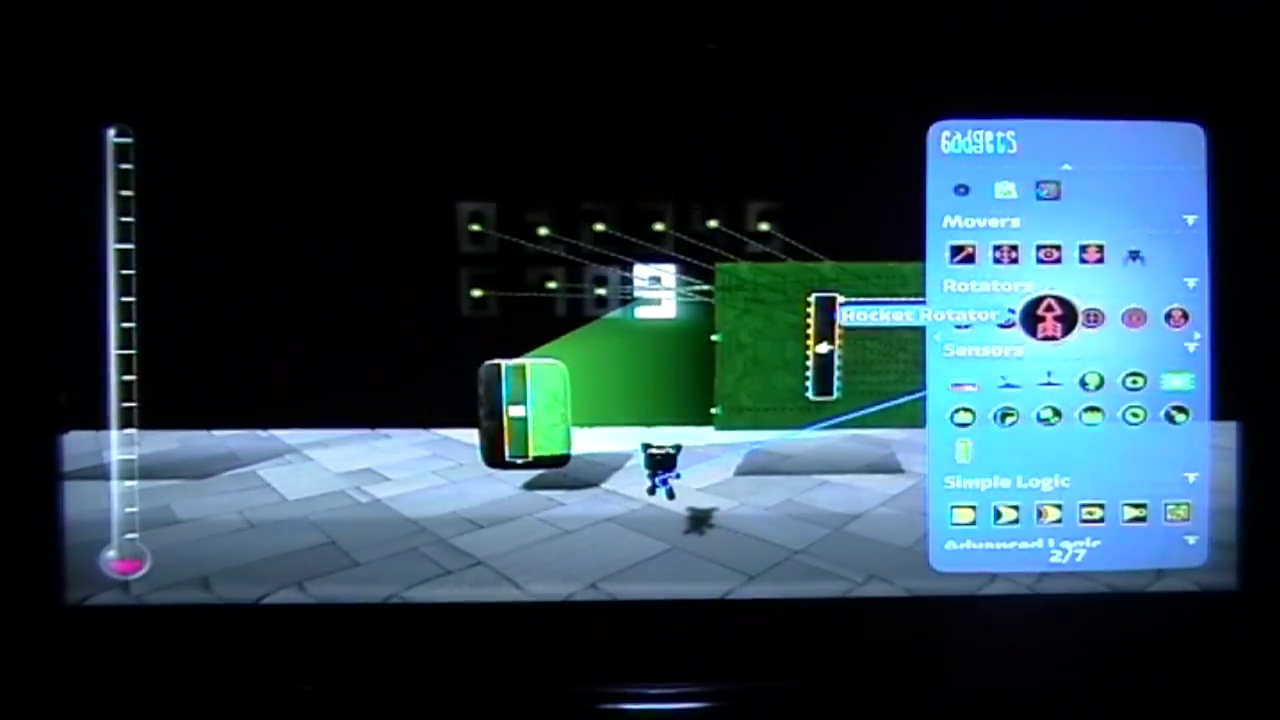
{"action": "key", "text": "Down"}
{"action": "key", "text": "Down"}
{"action": "key", "text": "Left"}
{"action": "key", "text": "Escape"}
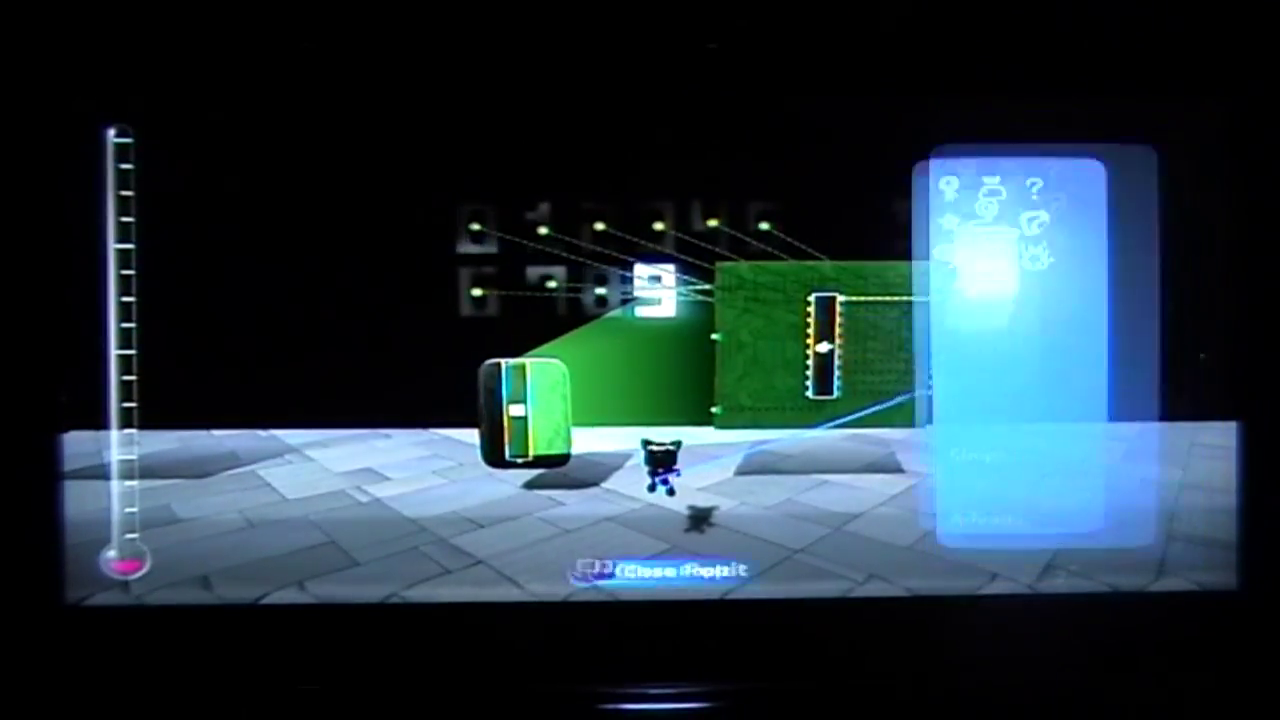
{"action": "left_click", "coordinate": [655, 290]}
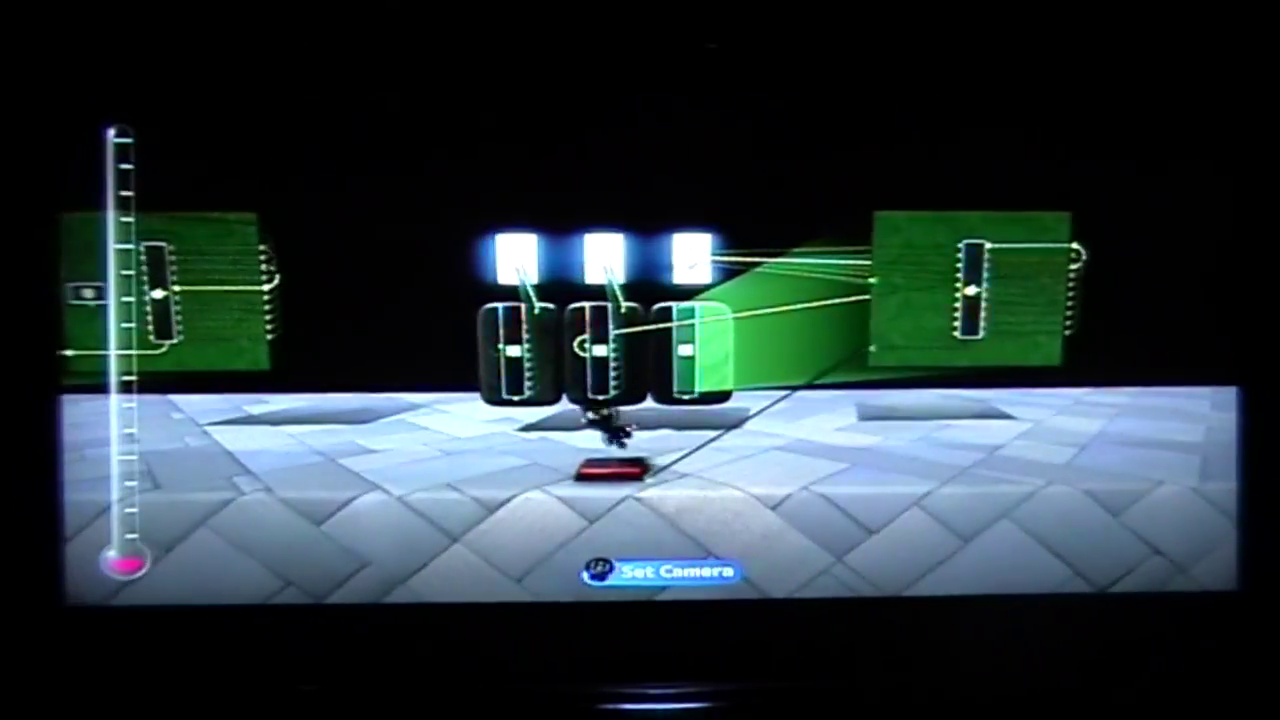
Bring up the level's pause options to begin testing the countdown
{"action": "key", "text": "Escape"}
{"action": "key", "text": "Escape"}
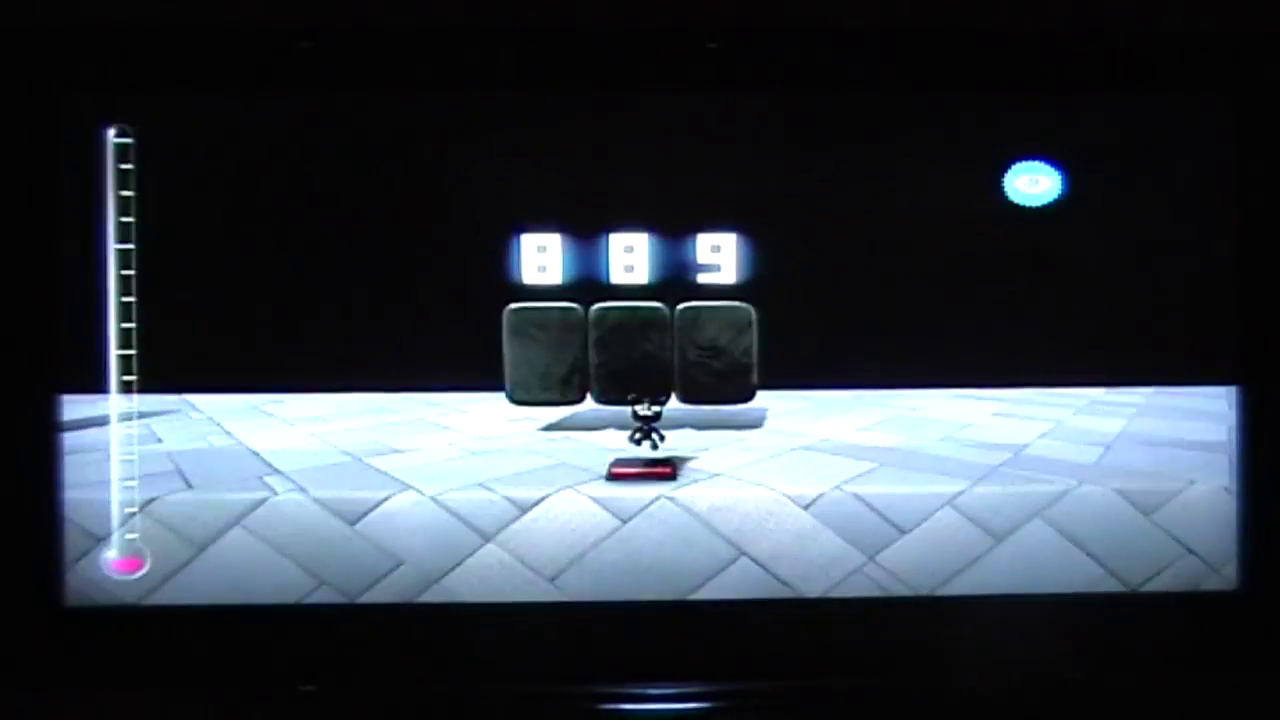